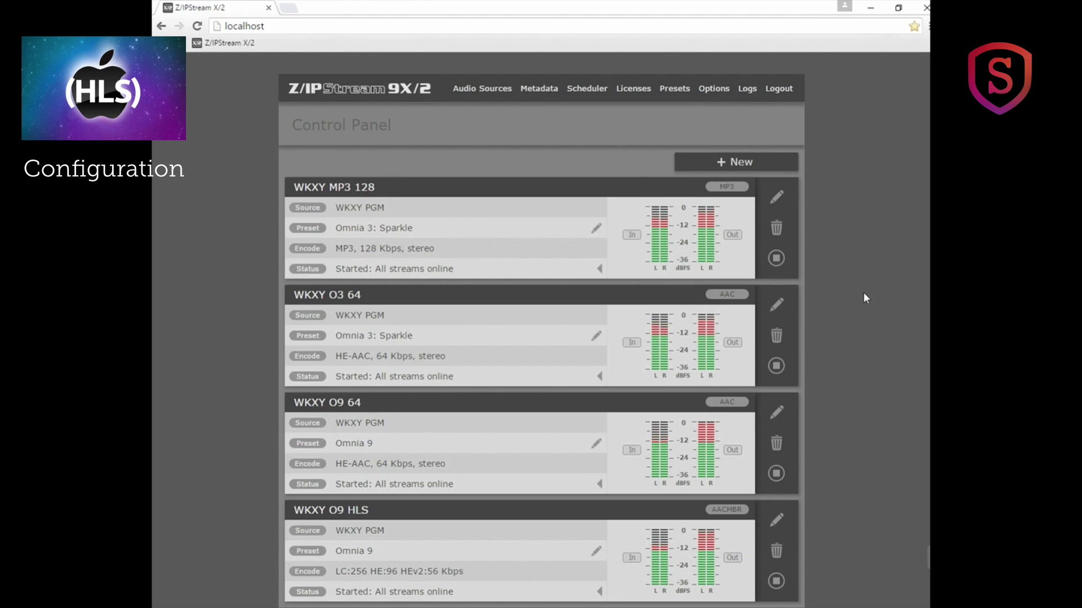
Scroll down the Control Panel to reach the WKXY O9 HLS encoder.
{"action": "scroll", "coordinate": [865, 298], "scroll_direction": "down", "scroll_amount": 1}
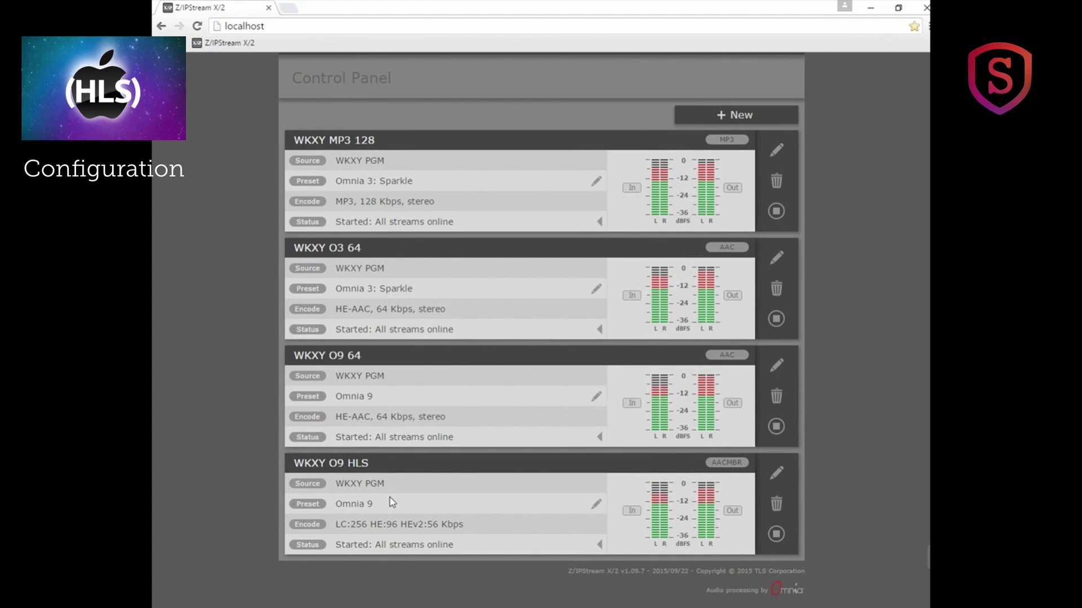
{"action": "left_click", "coordinate": [776, 476]}
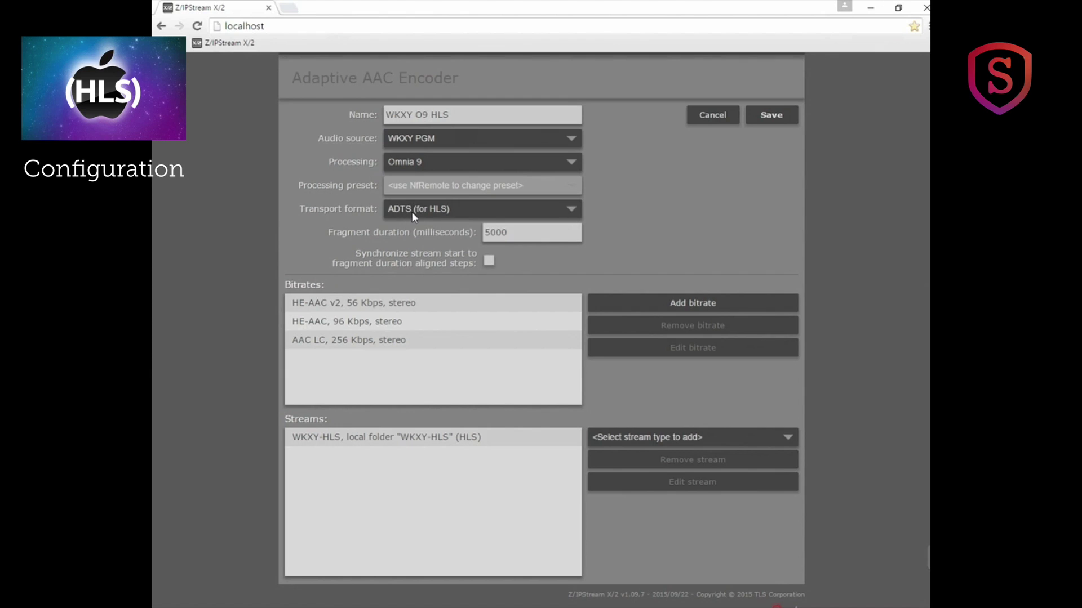
{"action": "left_click", "coordinate": [572, 209]}
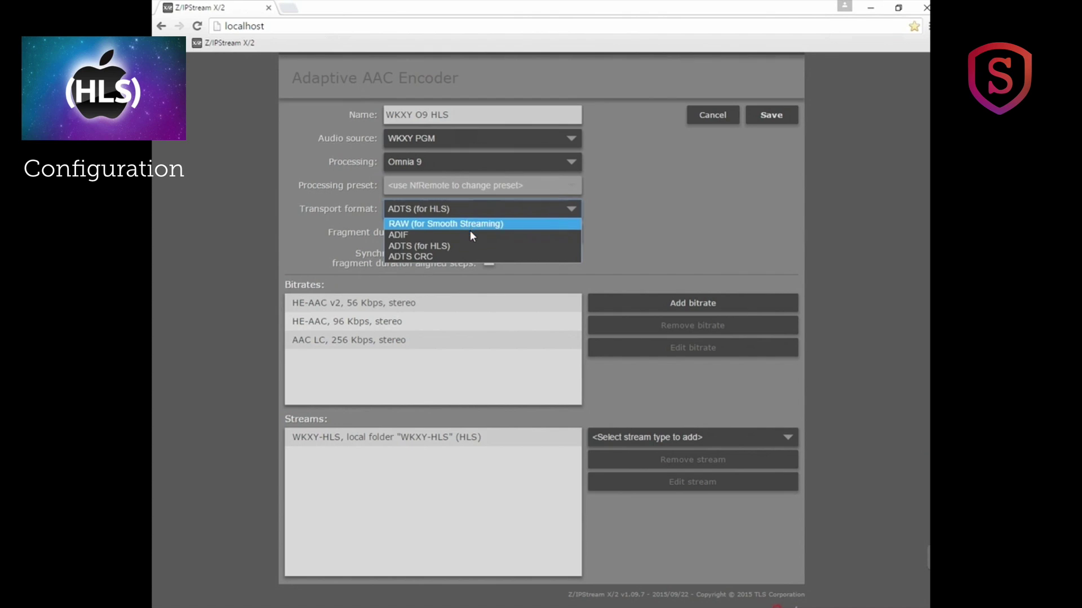
{"action": "left_click", "coordinate": [647, 247]}
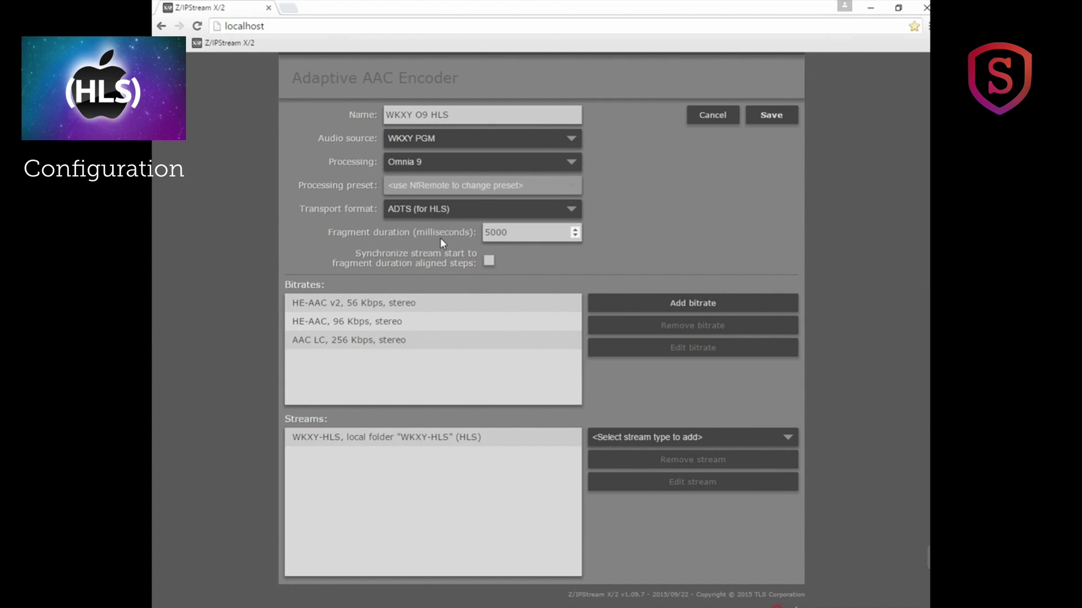
{"action": "left_click", "coordinate": [467, 246]}
{"action": "left_click", "coordinate": [347, 343]}
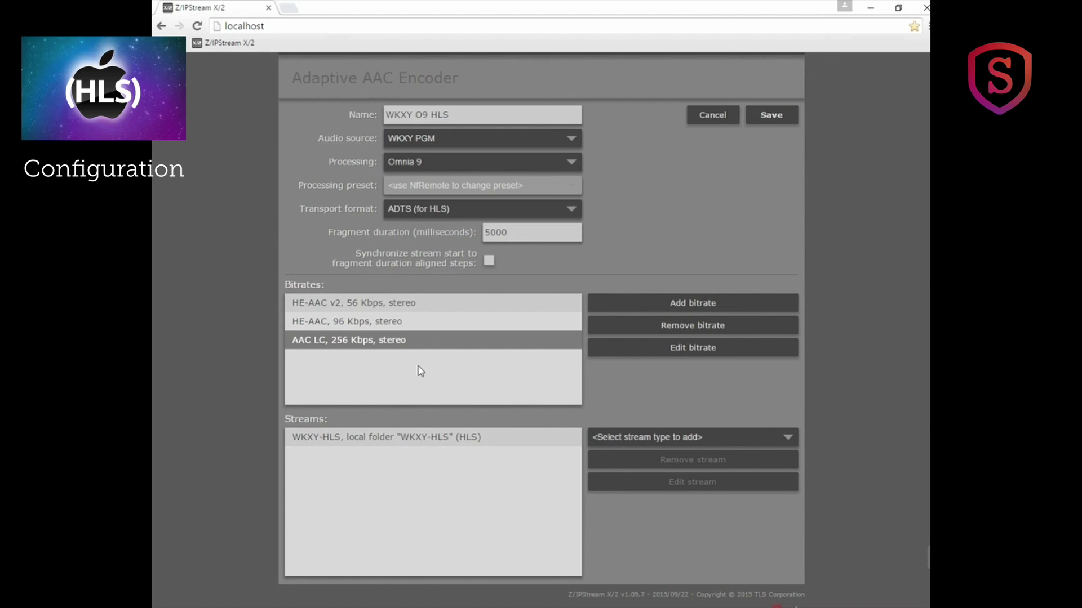
{"action": "left_click", "coordinate": [363, 324]}
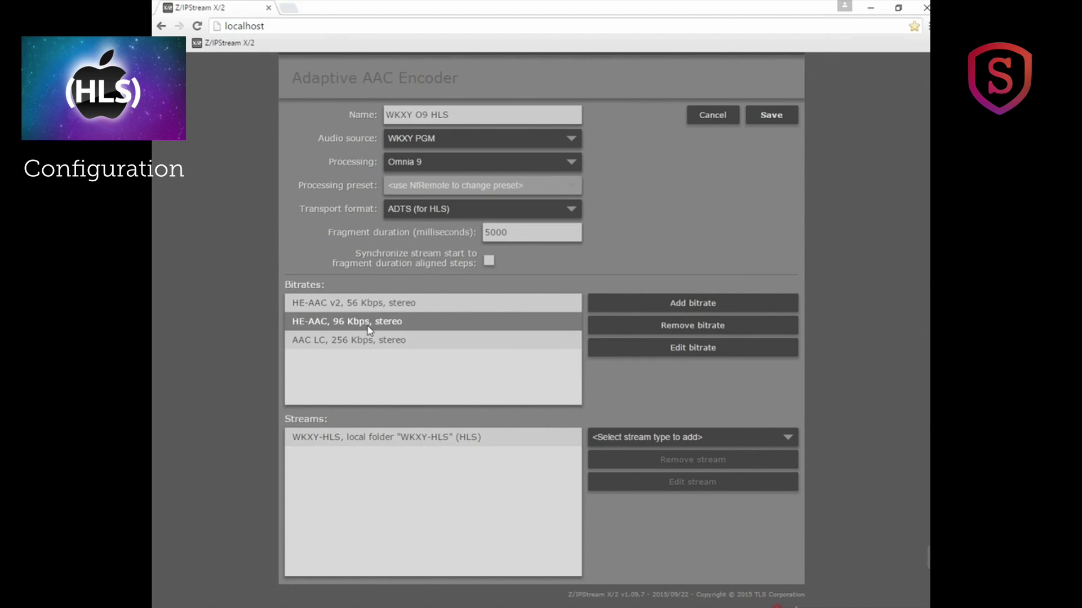
{"action": "left_click", "coordinate": [401, 303]}
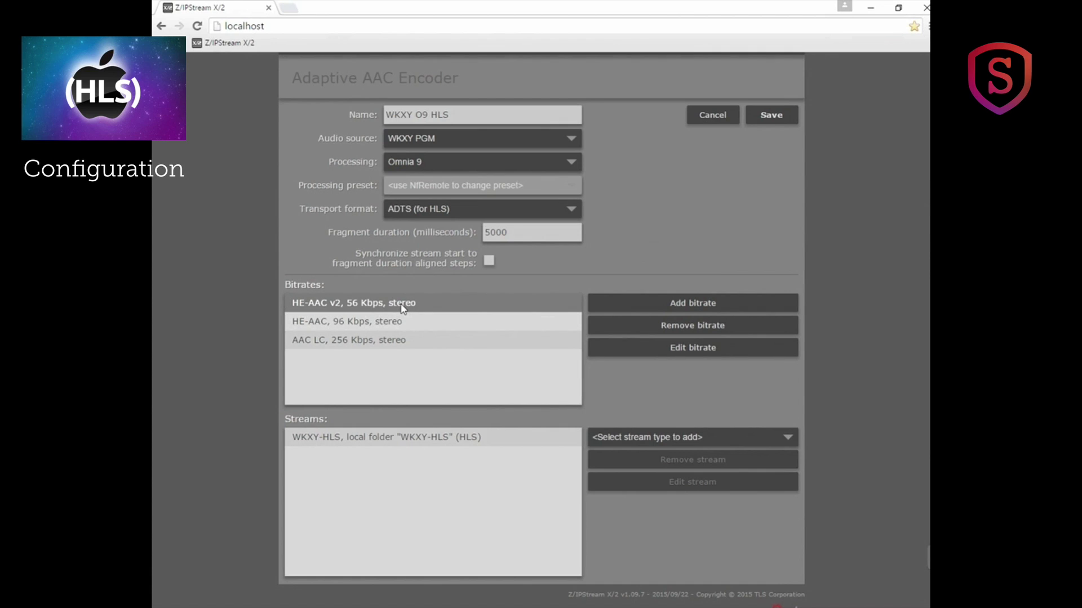
{"action": "left_click", "coordinate": [303, 344]}
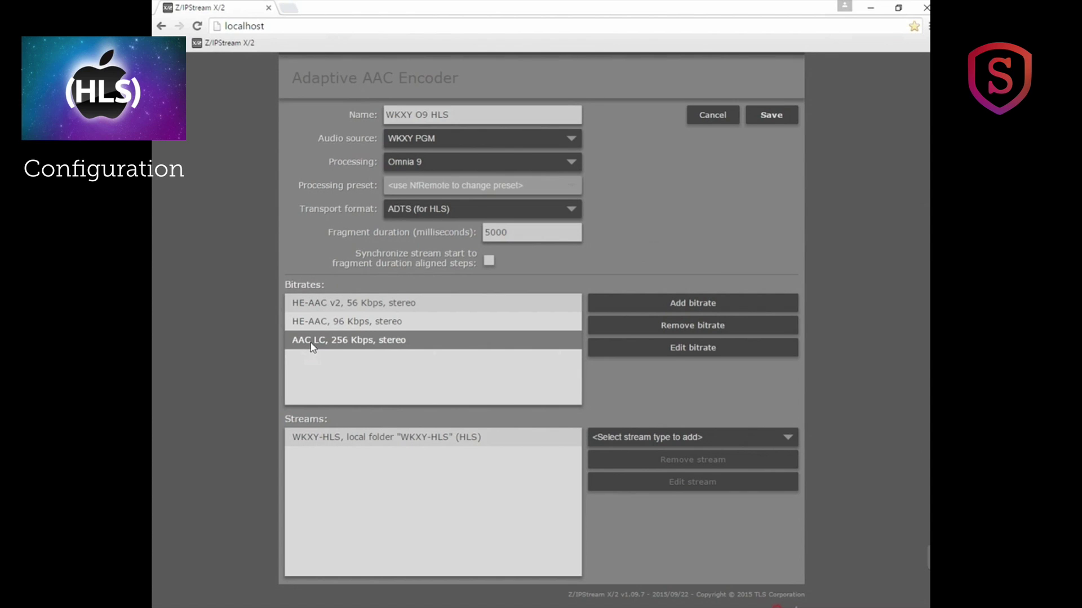
{"action": "scroll", "coordinate": [307, 338], "scroll_direction": "up", "scroll_amount": 1}
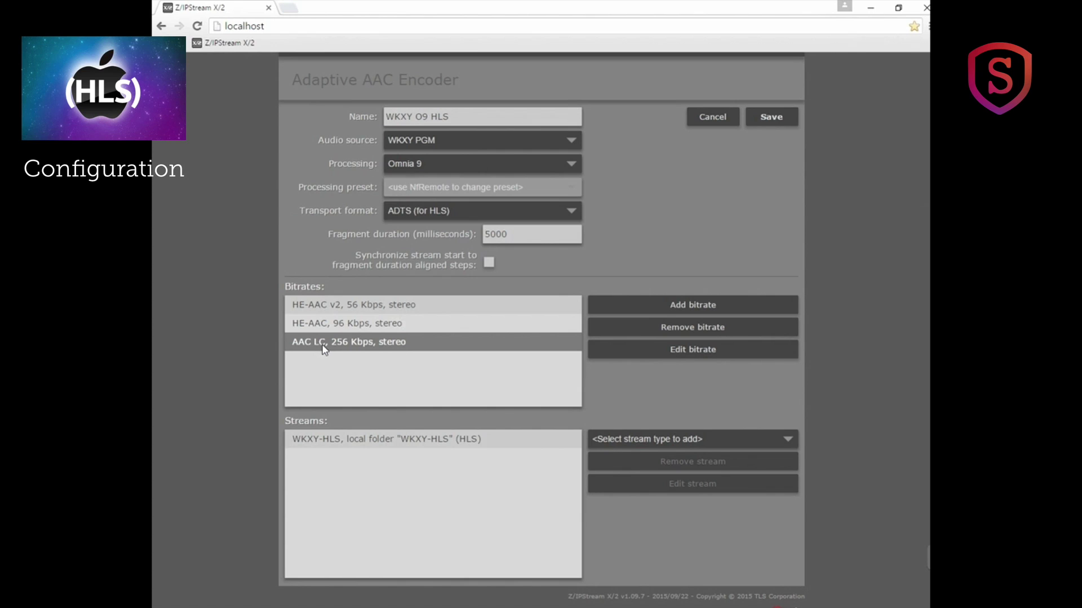
{"action": "left_click", "coordinate": [346, 328]}
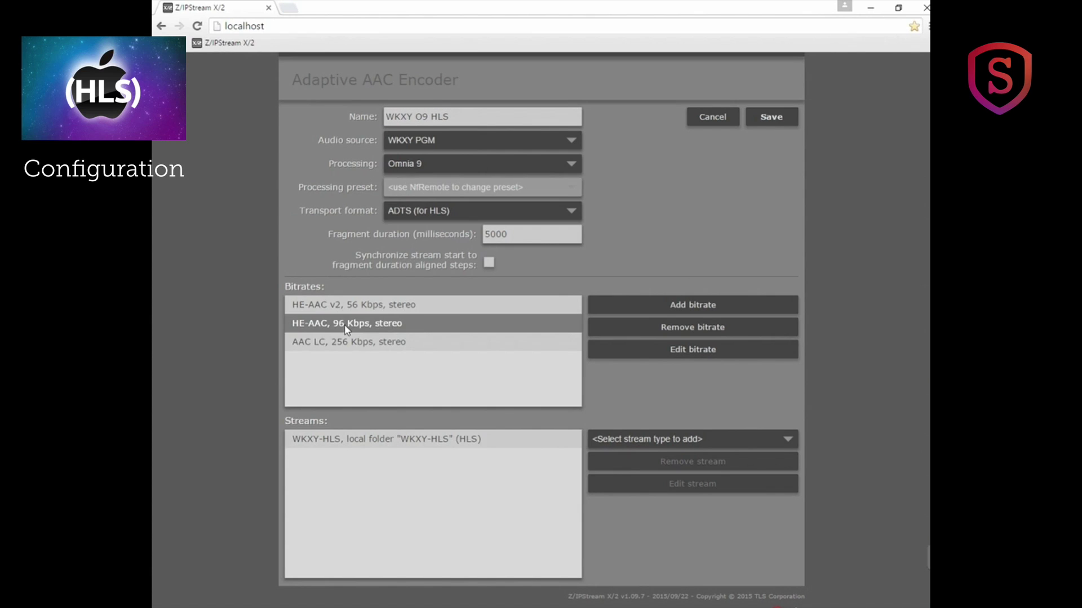
{"action": "left_click", "coordinate": [300, 307]}
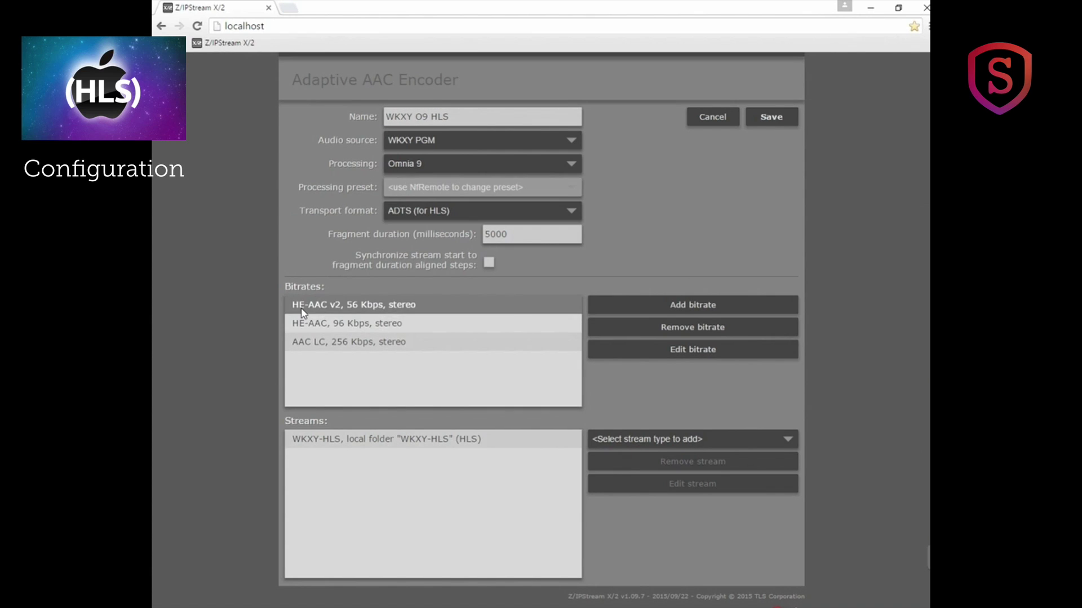
{"action": "left_click", "coordinate": [367, 306]}
Add a new HE-AAC v2 bitrate, changing its value from 64 to 24 Kbps, and save it.
{"action": "left_click", "coordinate": [677, 306]}
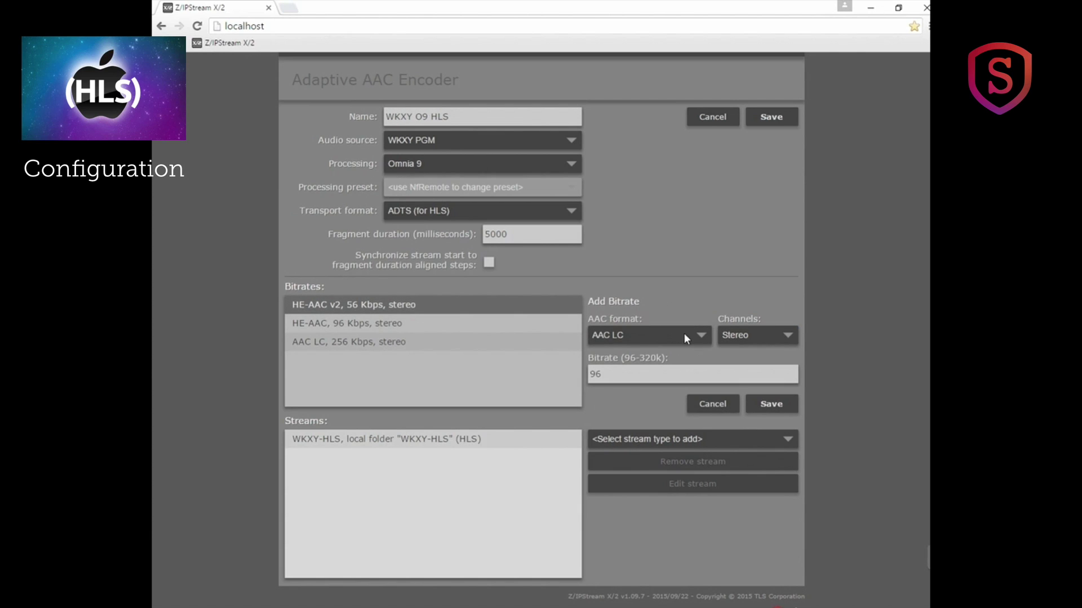
{"action": "left_click", "coordinate": [701, 336]}
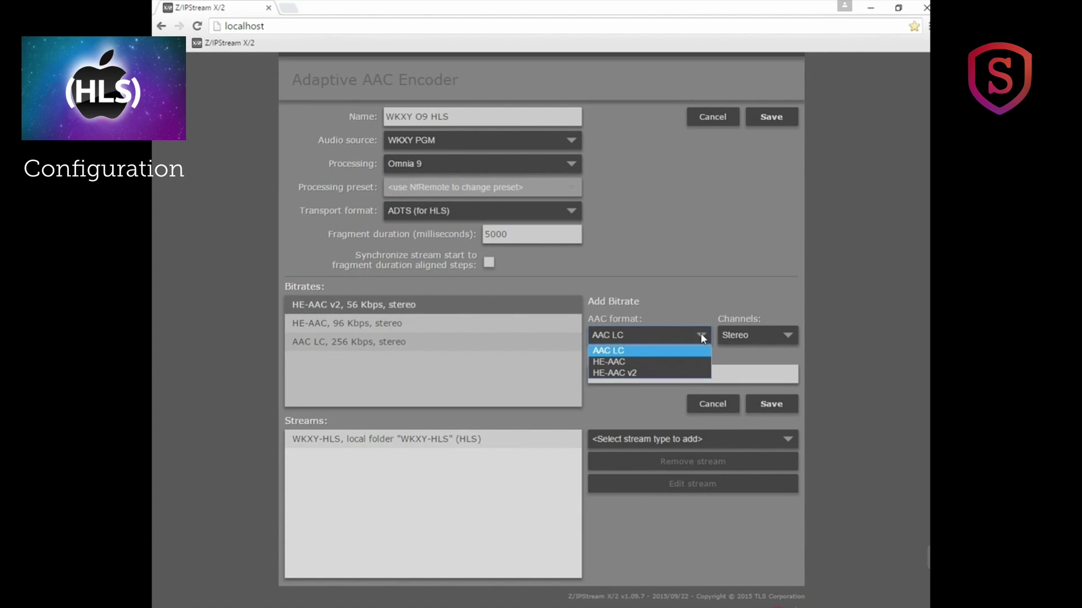
{"action": "left_click", "coordinate": [637, 374]}
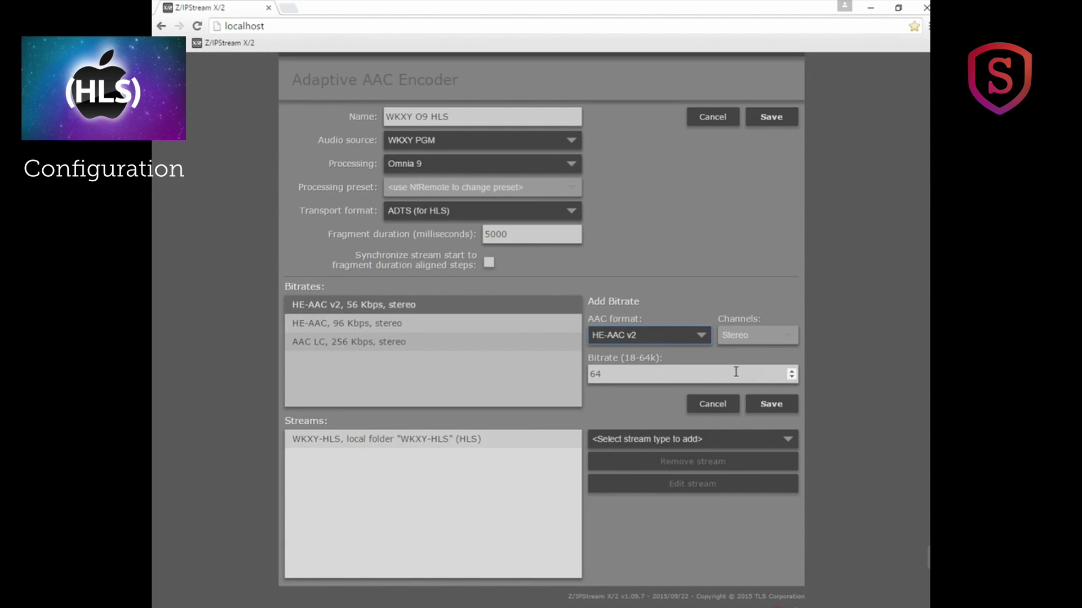
{"action": "left_click", "coordinate": [654, 375]}
{"action": "left_click_drag", "start_coordinate": [654, 375], "coordinate": [556, 375]}
{"action": "type", "text": "24"}
{"action": "key", "text": "Tab"}
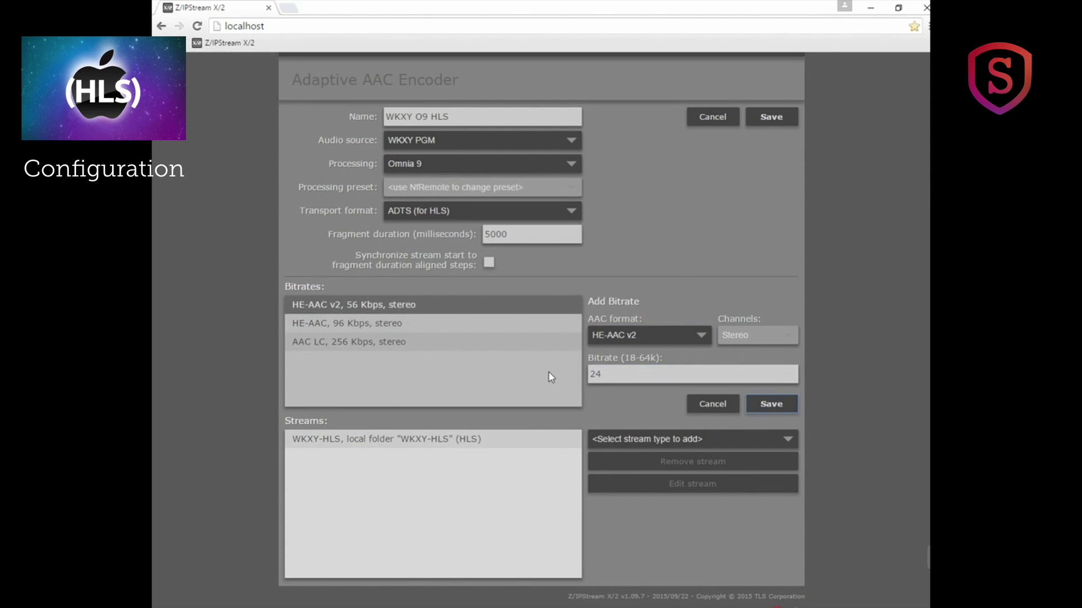
{"action": "left_click", "coordinate": [761, 401]}
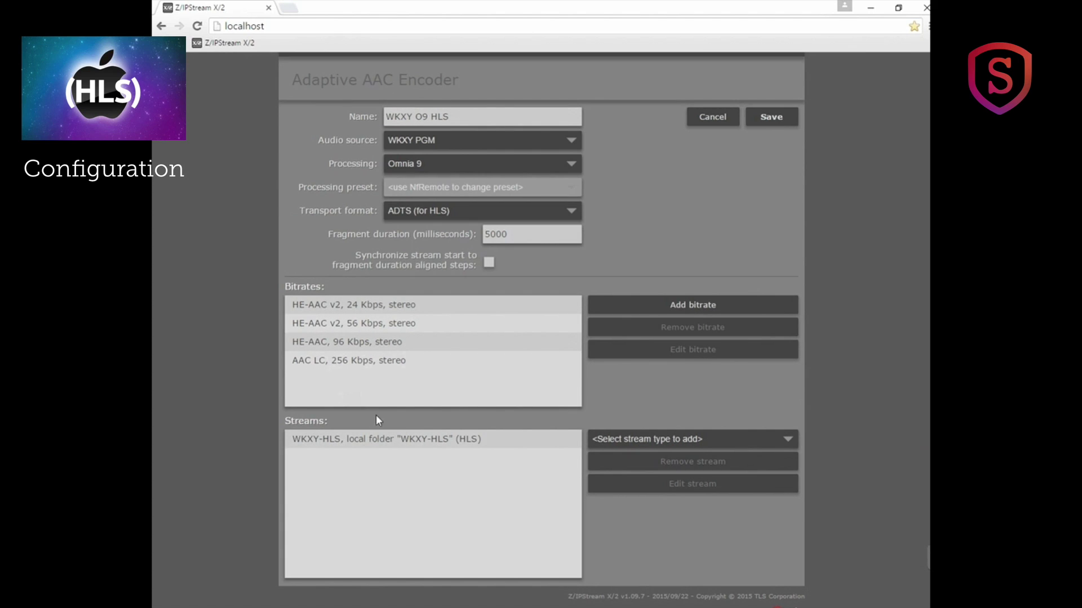
Select the WKXY-HLS stream entry and dismiss the stream type list without adding a stream.
{"action": "left_click", "coordinate": [389, 440]}
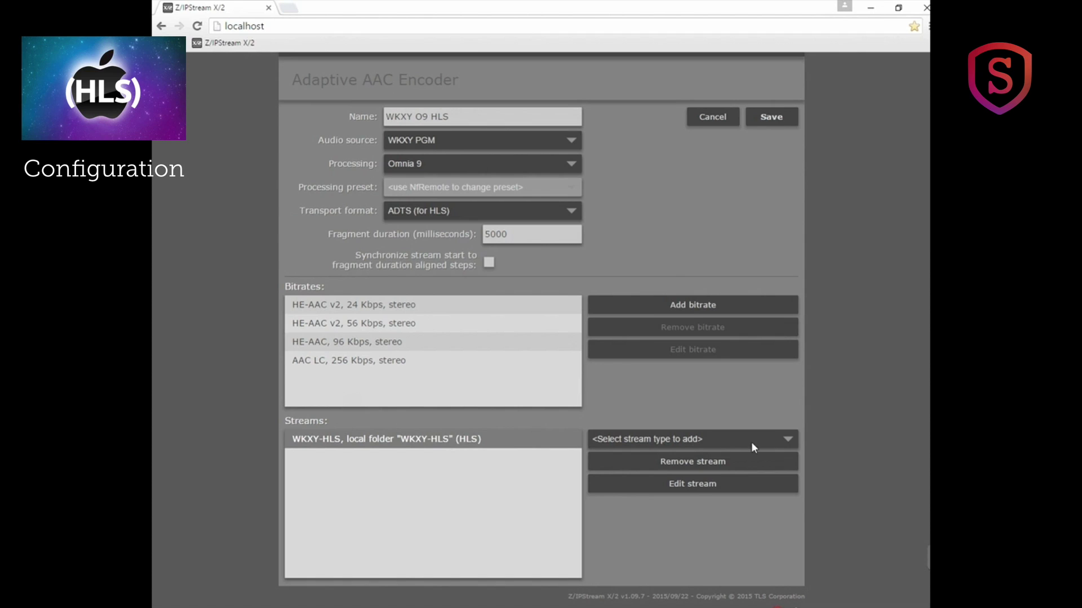
{"action": "left_click", "coordinate": [789, 439]}
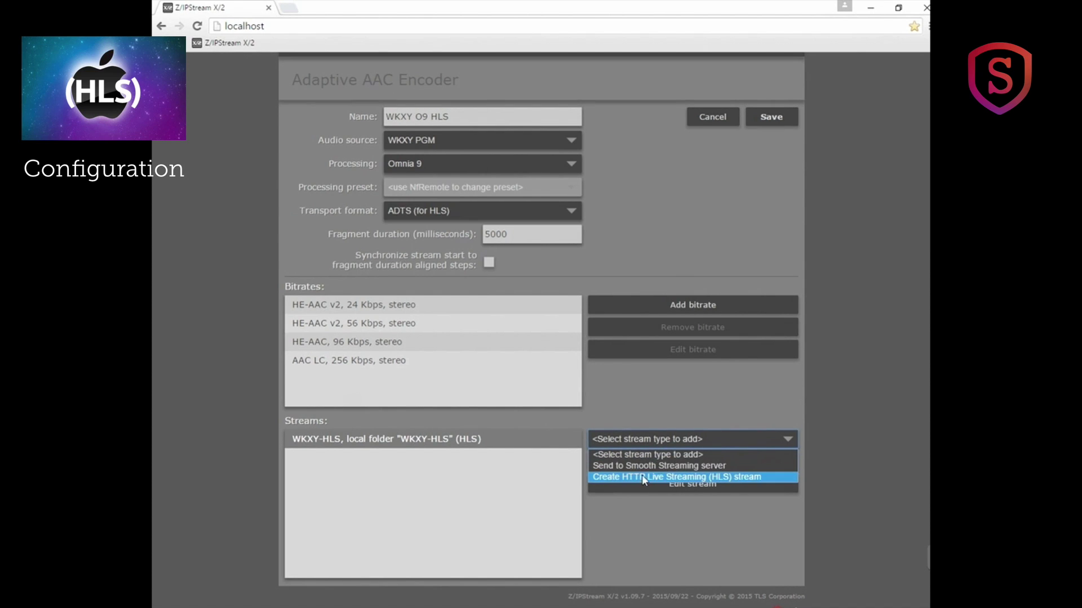
{"action": "left_click", "coordinate": [716, 478]}
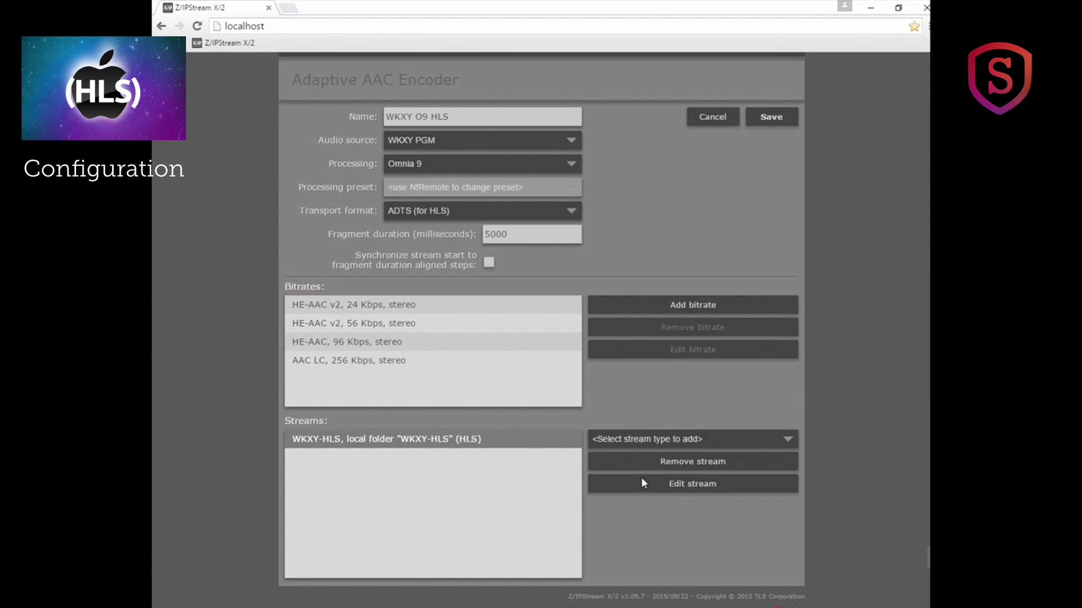
Open the WKXY-HLS stream settings, leaving Metadata source at <none>.
{"action": "left_click", "coordinate": [655, 482]}
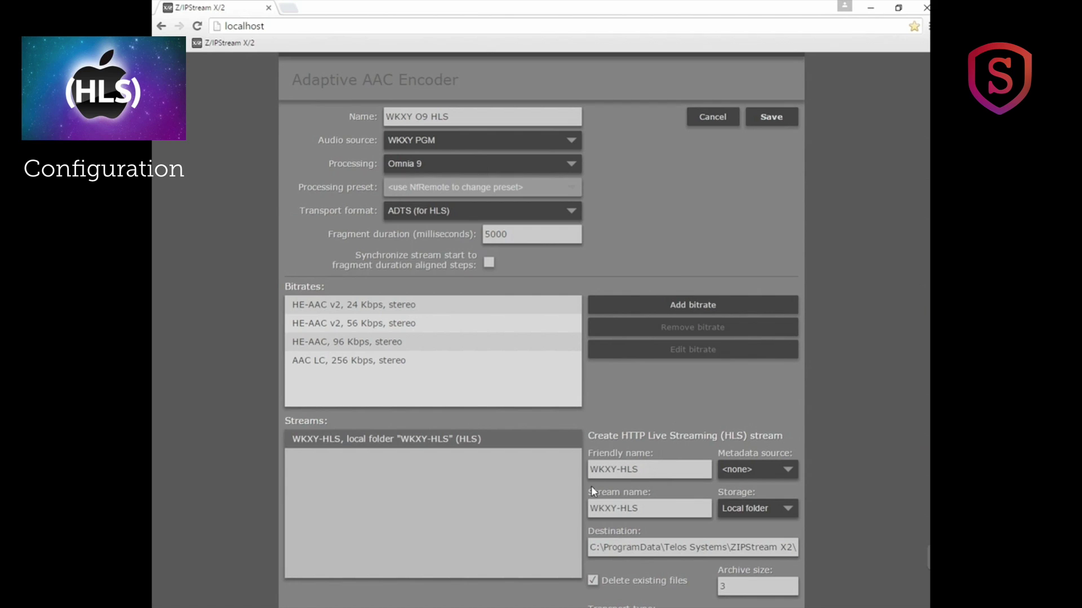
{"action": "left_click", "coordinate": [789, 468]}
{"action": "left_click", "coordinate": [785, 482]}
Check the stream name WKXY-HLS and bring up the Storage options.
{"action": "left_click_drag", "start_coordinate": [636, 508], "coordinate": [583, 508]}
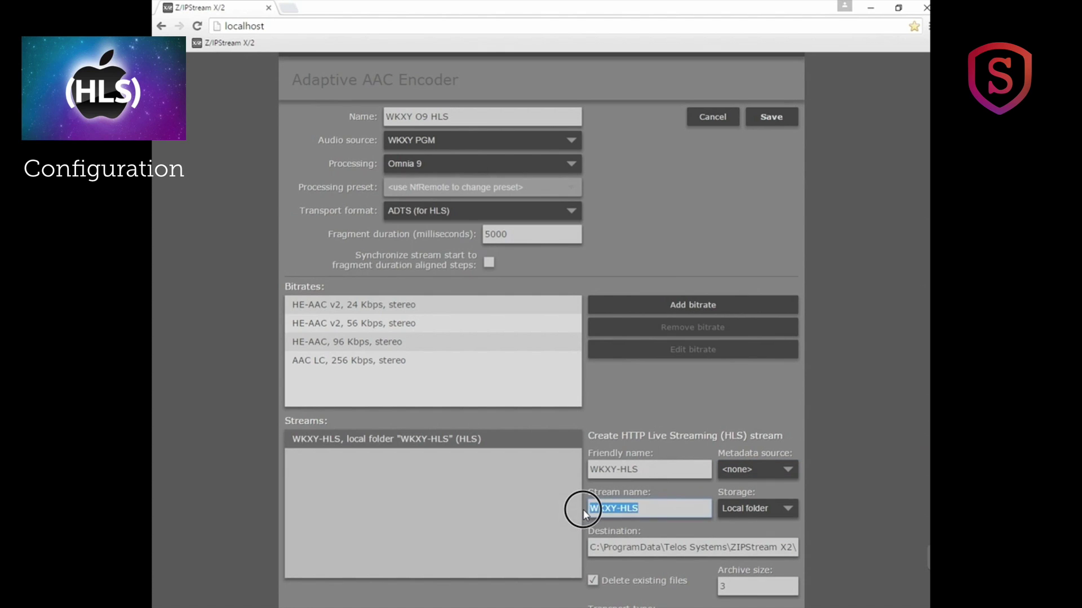
{"action": "left_click", "coordinate": [707, 510]}
{"action": "left_click", "coordinate": [786, 510]}
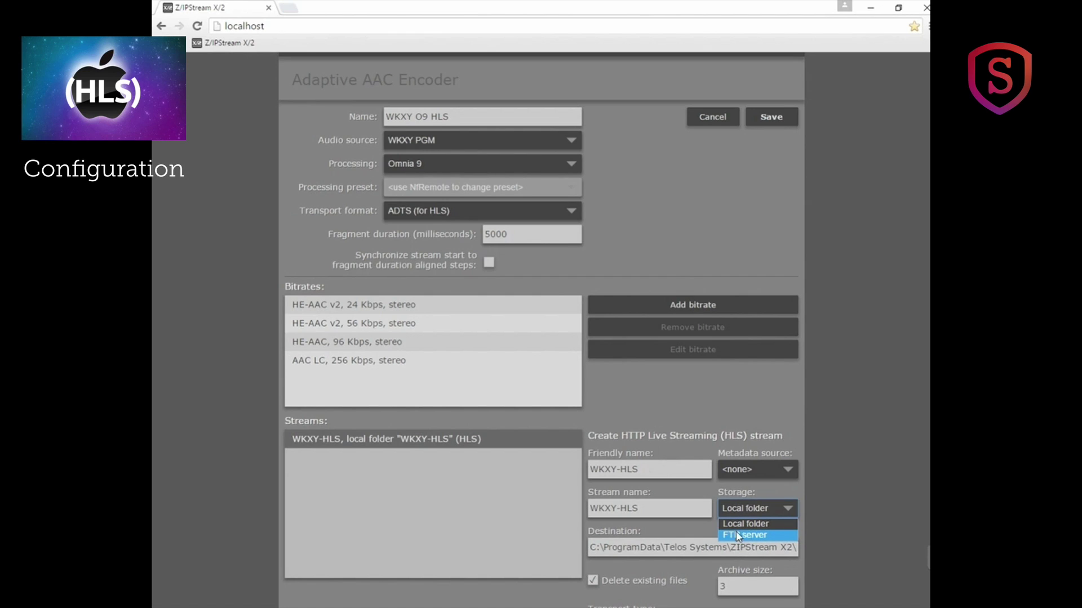
Keep Local folder storage and verify the destination path ends in Streams\HLS\WKXY-HLS\.
{"action": "left_click", "coordinate": [699, 544]}
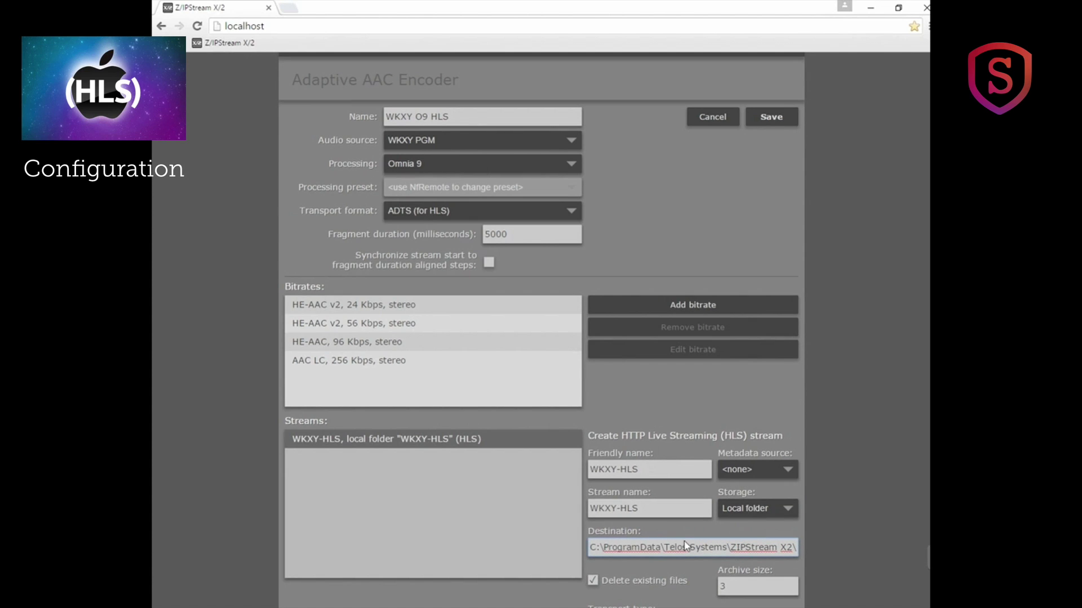
{"action": "scroll", "coordinate": [648, 545], "scroll_direction": "down", "scroll_amount": 1}
{"action": "left_click", "coordinate": [664, 508]}
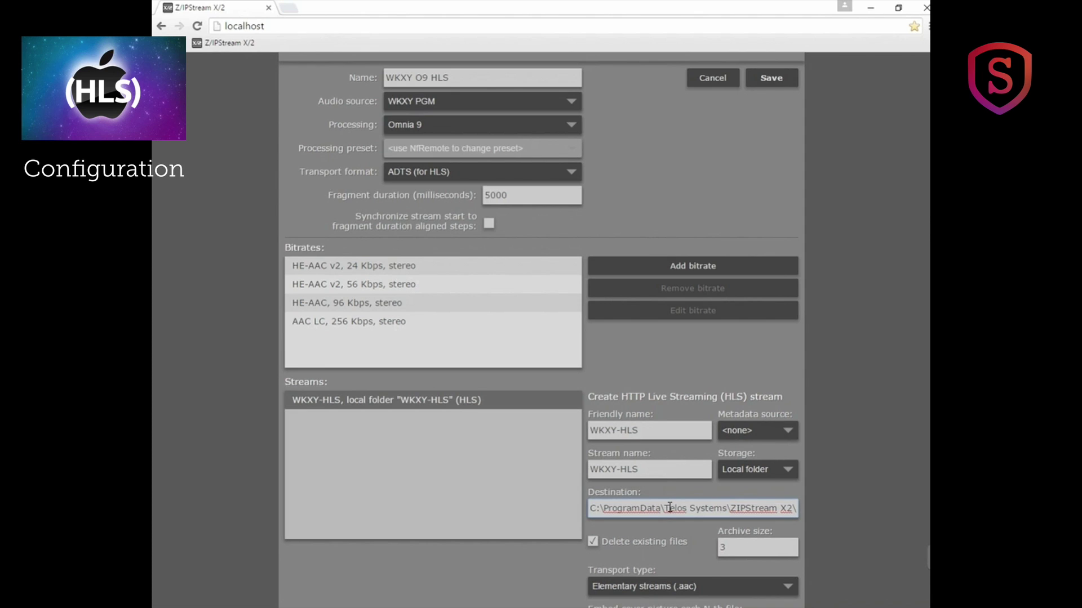
{"action": "key", "text": "End"}
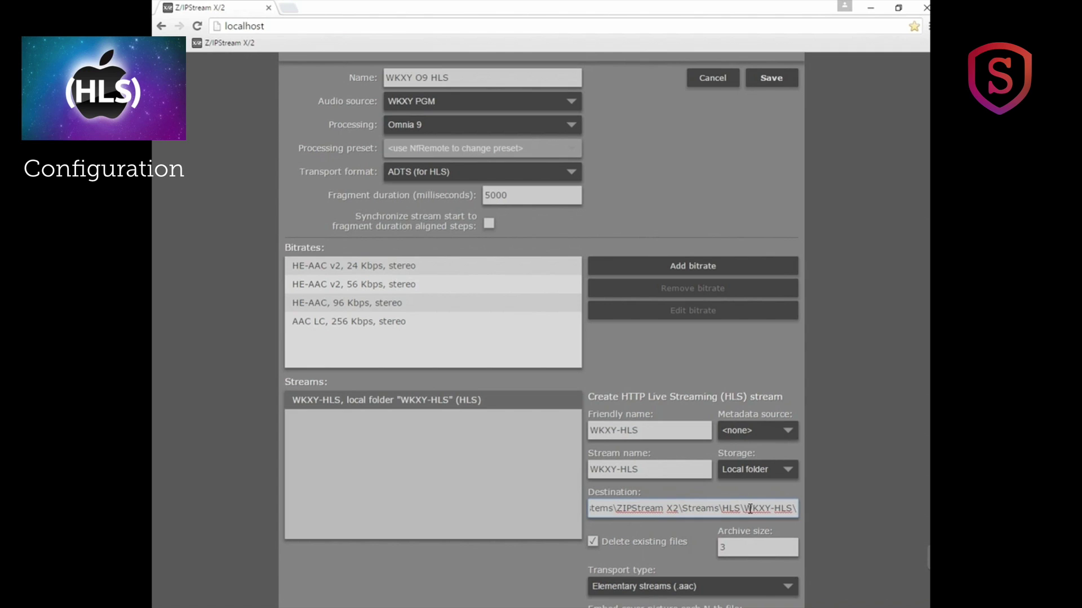
{"action": "left_click_drag", "start_coordinate": [753, 509], "coordinate": [748, 509]}
{"action": "left_click", "coordinate": [748, 509]}
{"action": "scroll", "coordinate": [733, 485], "scroll_direction": "down", "scroll_amount": 2}
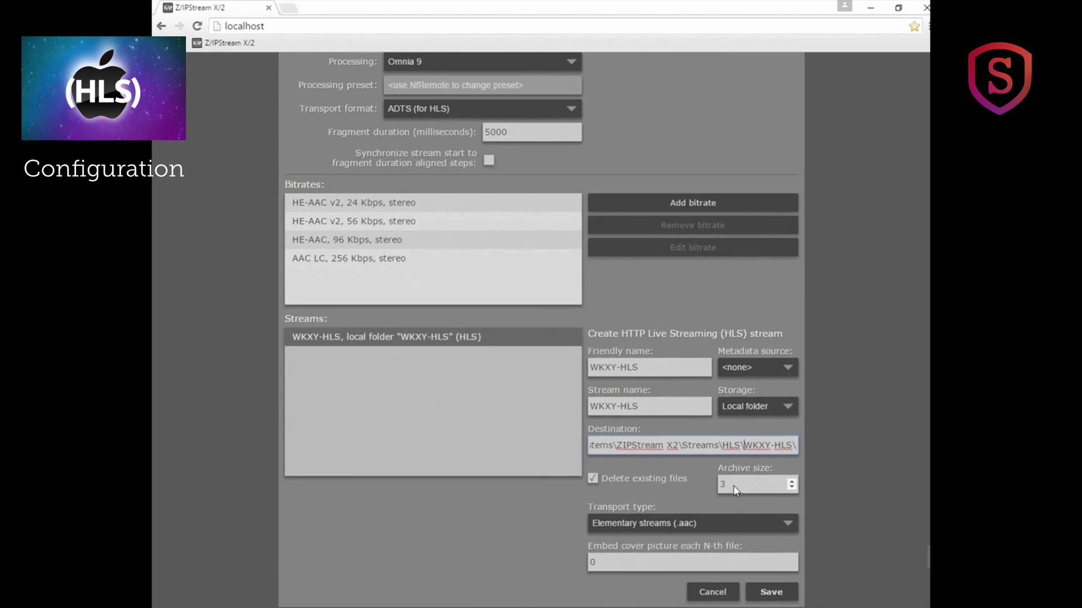
{"action": "scroll", "coordinate": [707, 490], "scroll_direction": "down", "scroll_amount": 1}
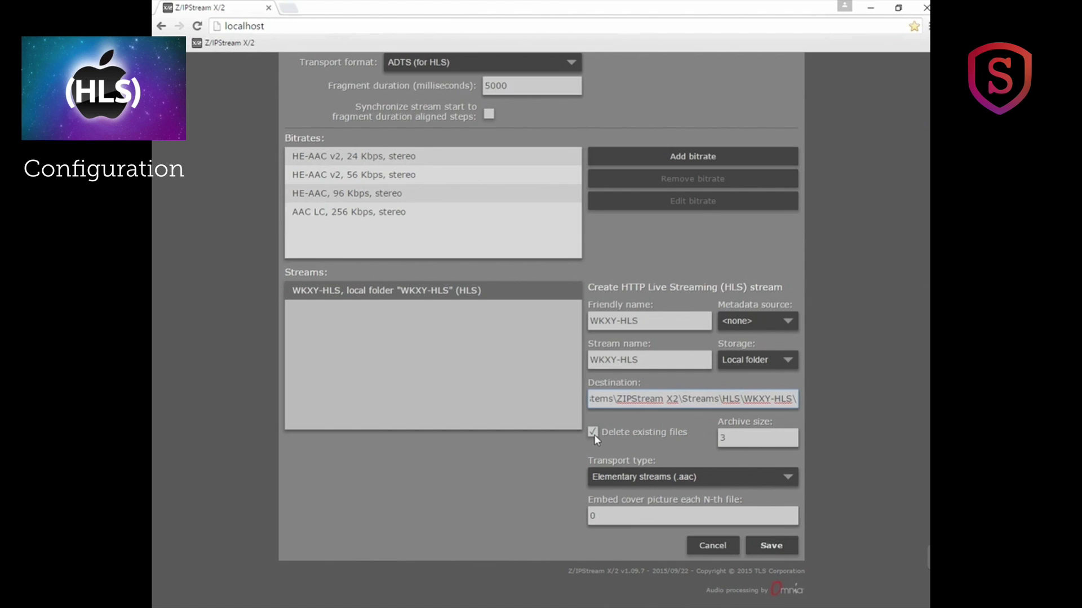
{"action": "double_click", "coordinate": [724, 441]}
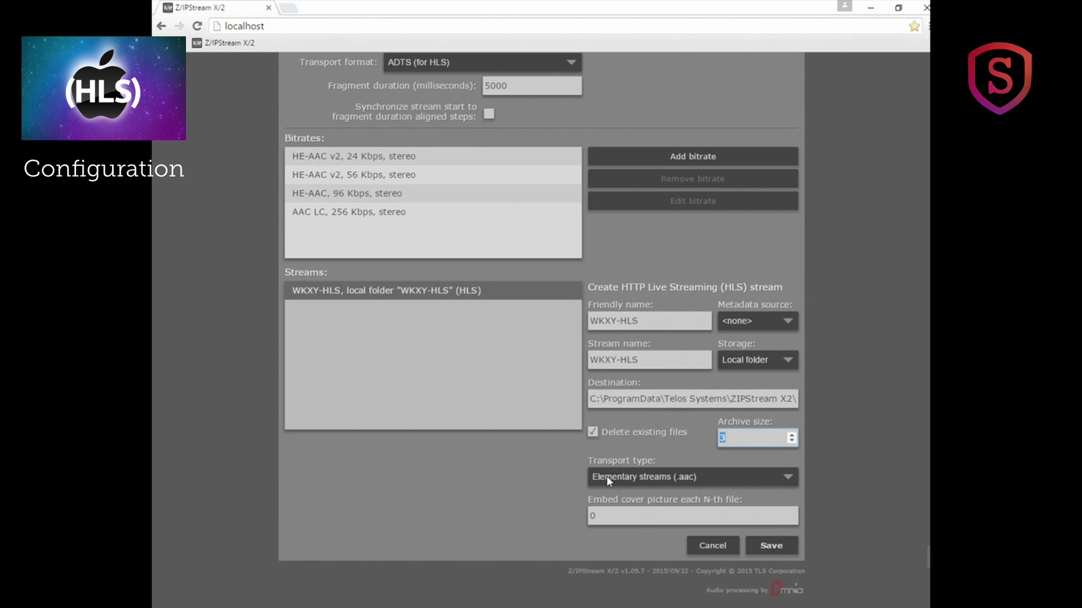
{"action": "left_click", "coordinate": [787, 479]}
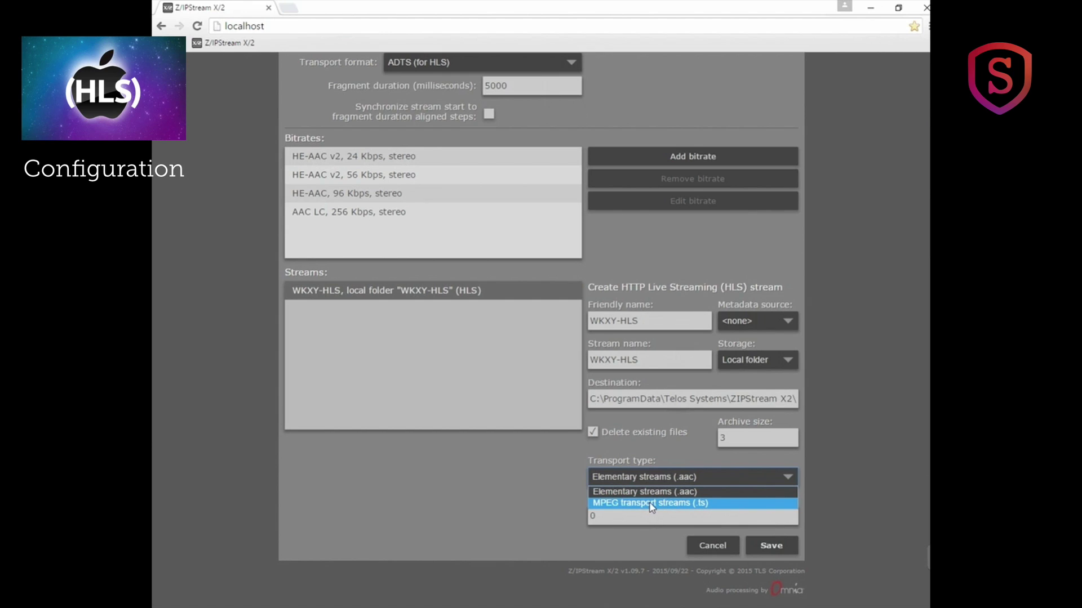
{"action": "left_click", "coordinate": [701, 492]}
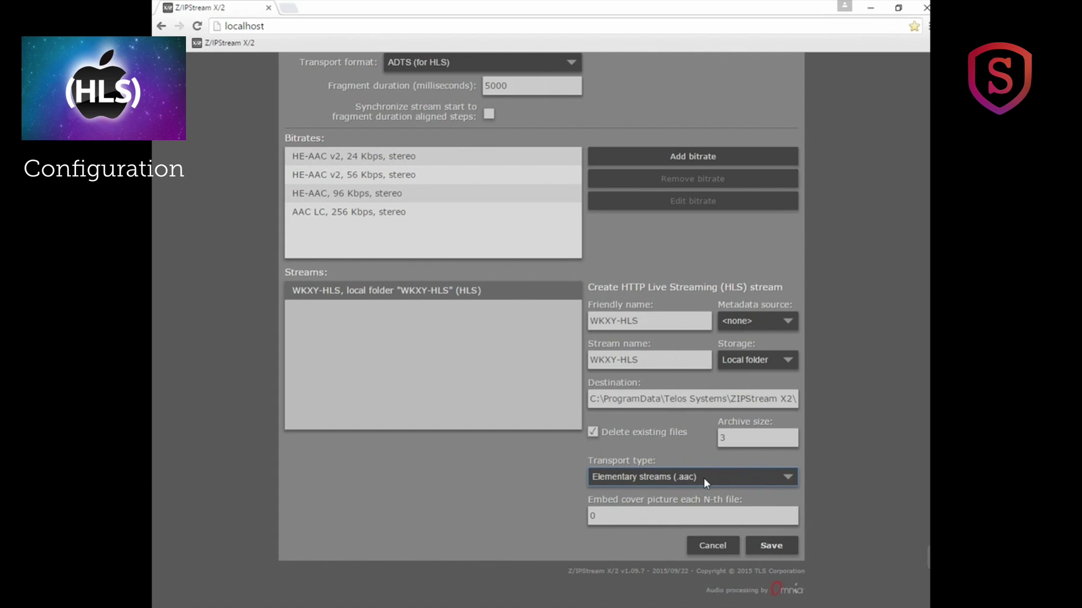
{"action": "left_click", "coordinate": [700, 477]}
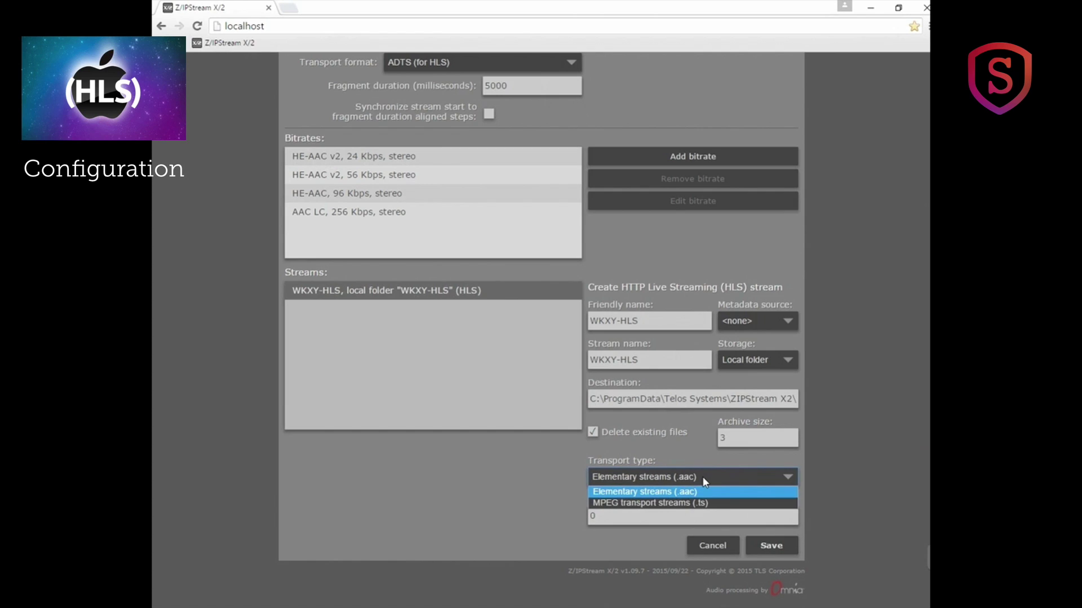
{"action": "left_click", "coordinate": [543, 489]}
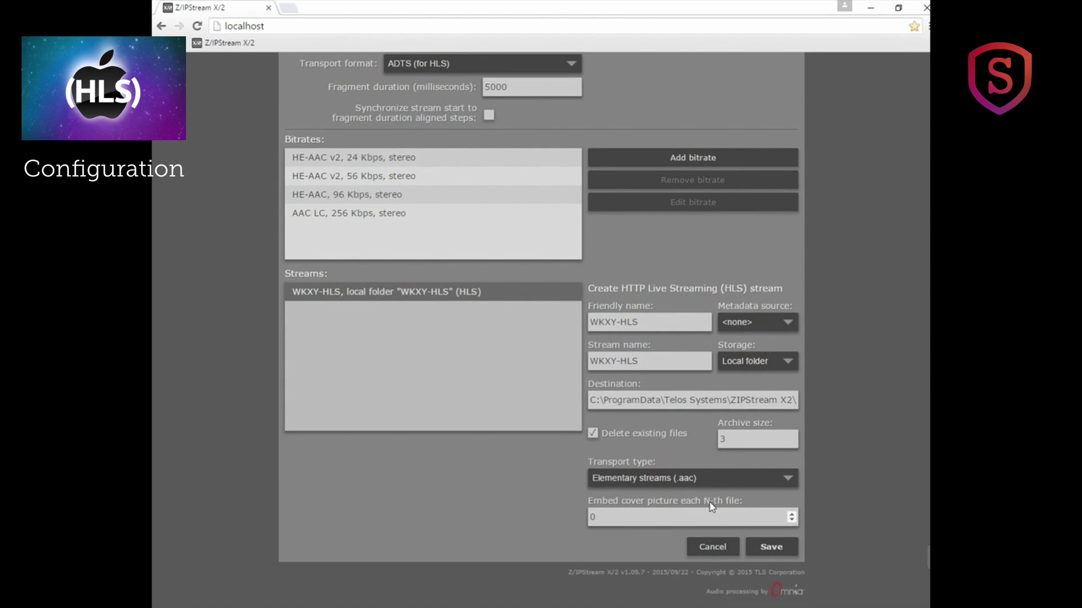
Check the embed cover picture value of 0, then scroll back up the encoder form.
{"action": "left_click", "coordinate": [595, 518]}
{"action": "left_click", "coordinate": [613, 517]}
{"action": "scroll", "coordinate": [389, 157], "scroll_direction": "up", "scroll_amount": 3}
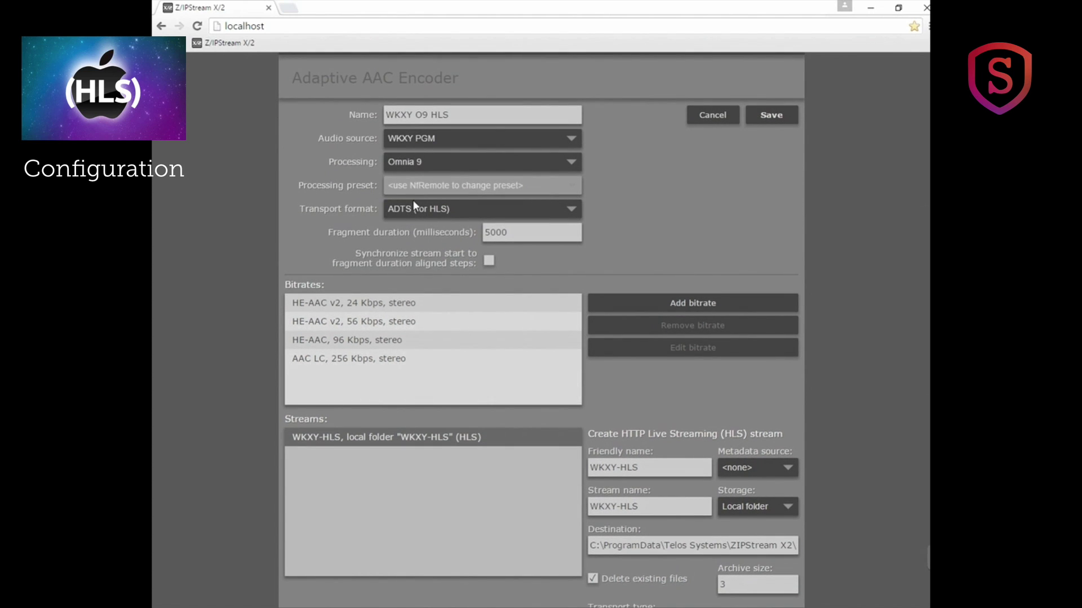
{"action": "scroll", "coordinate": [413, 201], "scroll_direction": "down", "scroll_amount": 3}
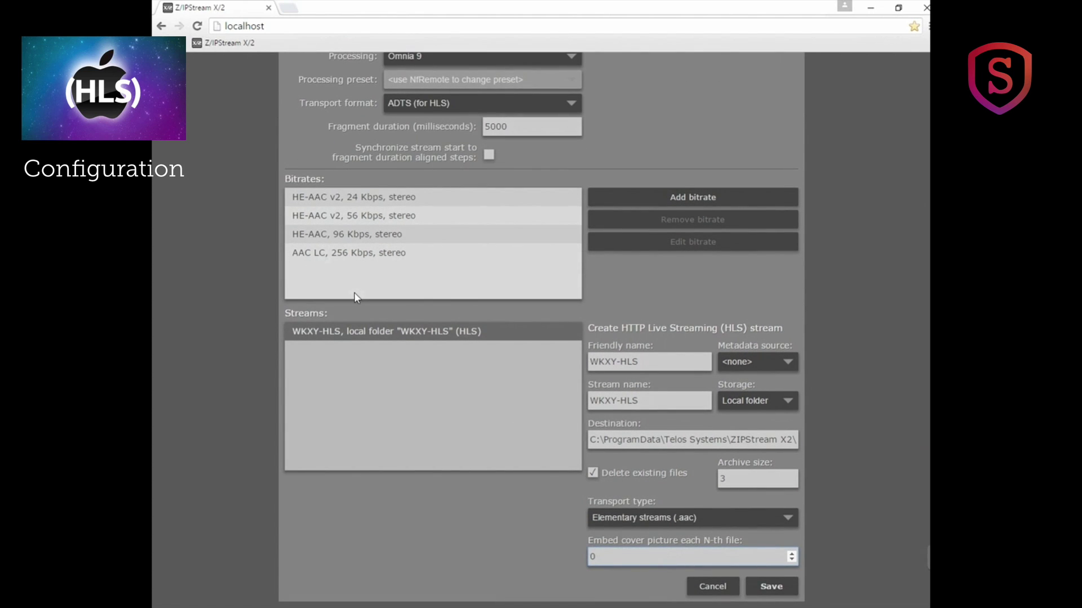
{"action": "scroll", "coordinate": [360, 294], "scroll_direction": "down", "scroll_amount": 1}
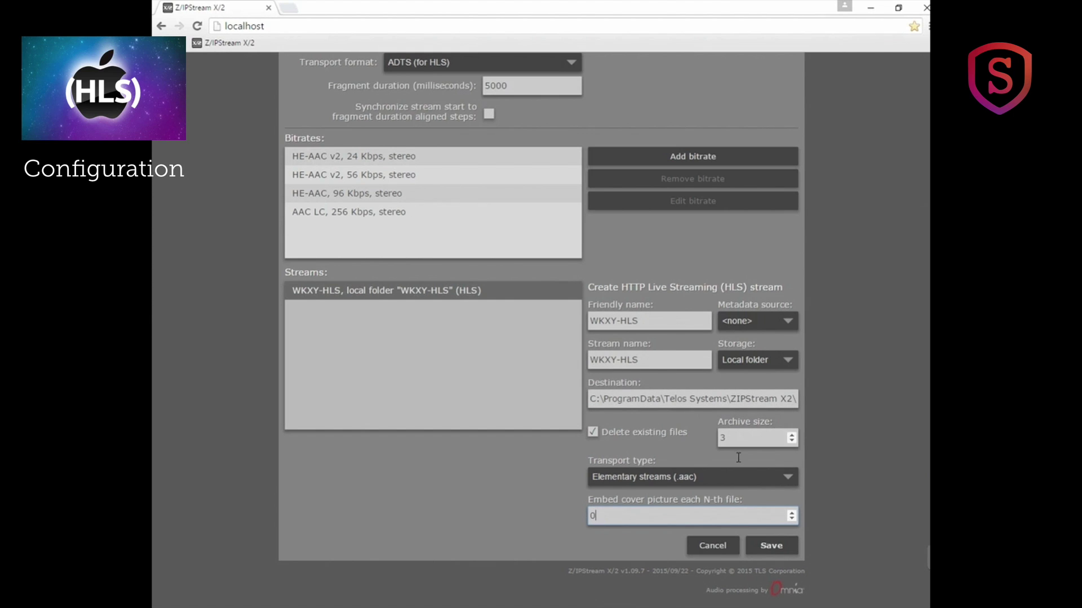
{"action": "scroll", "coordinate": [733, 511], "scroll_direction": "up", "scroll_amount": 3}
{"action": "scroll", "coordinate": [732, 512], "scroll_direction": "up", "scroll_amount": 1}
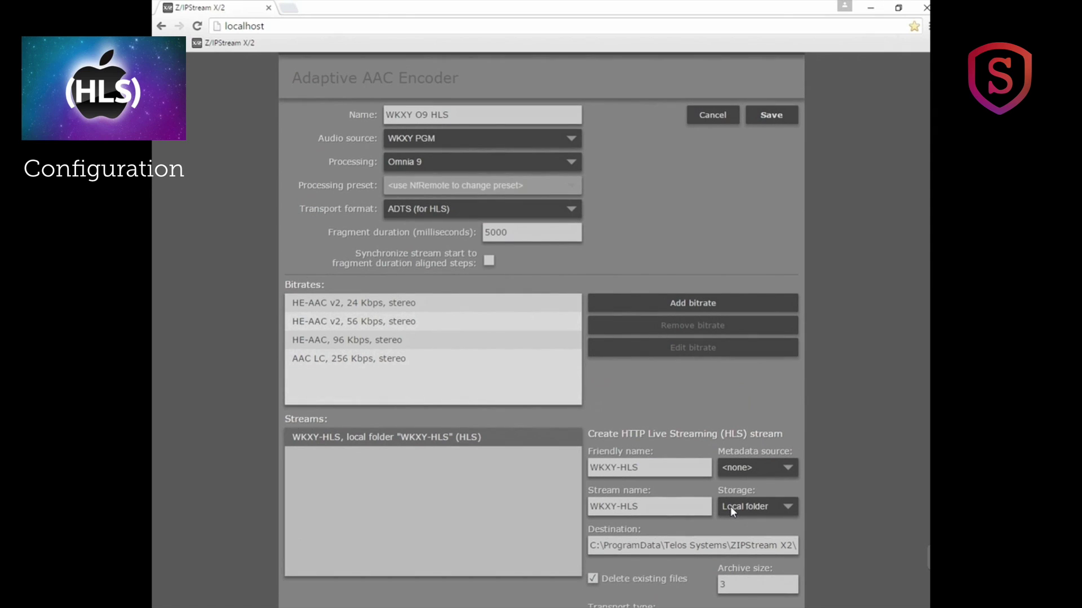
{"action": "left_click", "coordinate": [708, 109]}
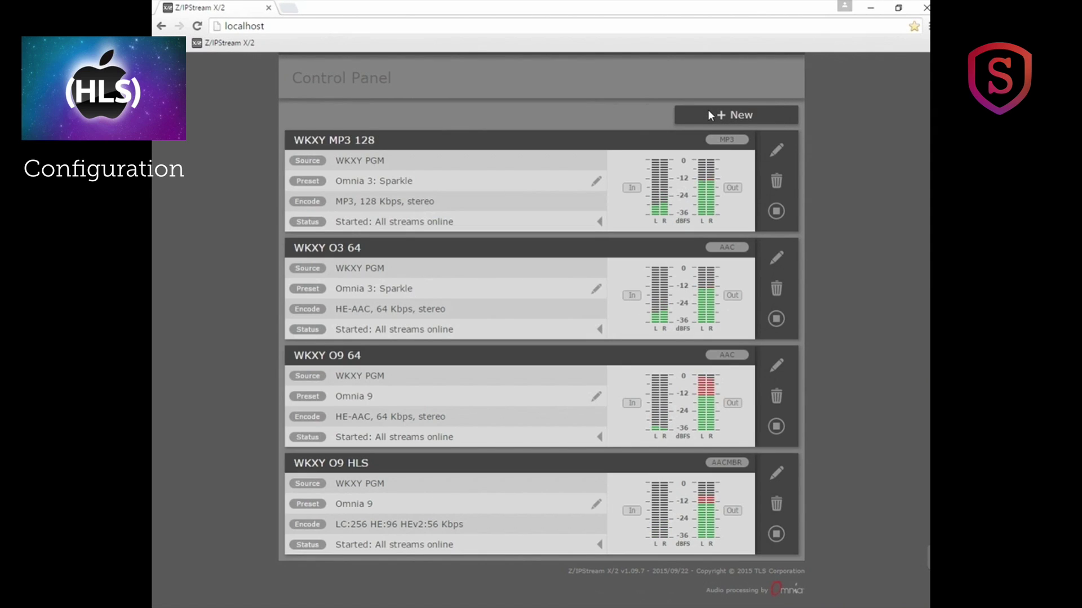